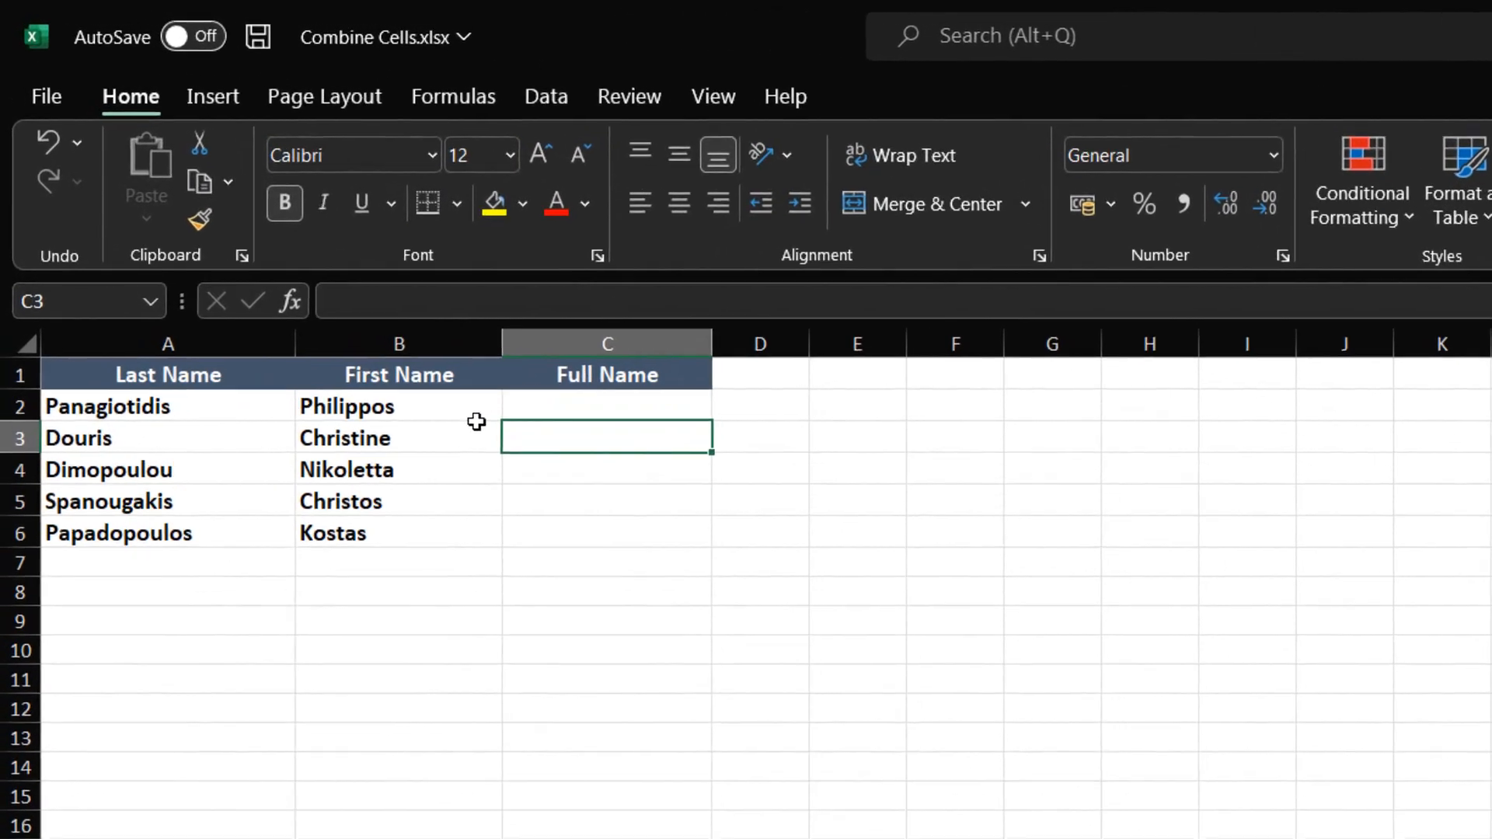
left_click(218, 396)
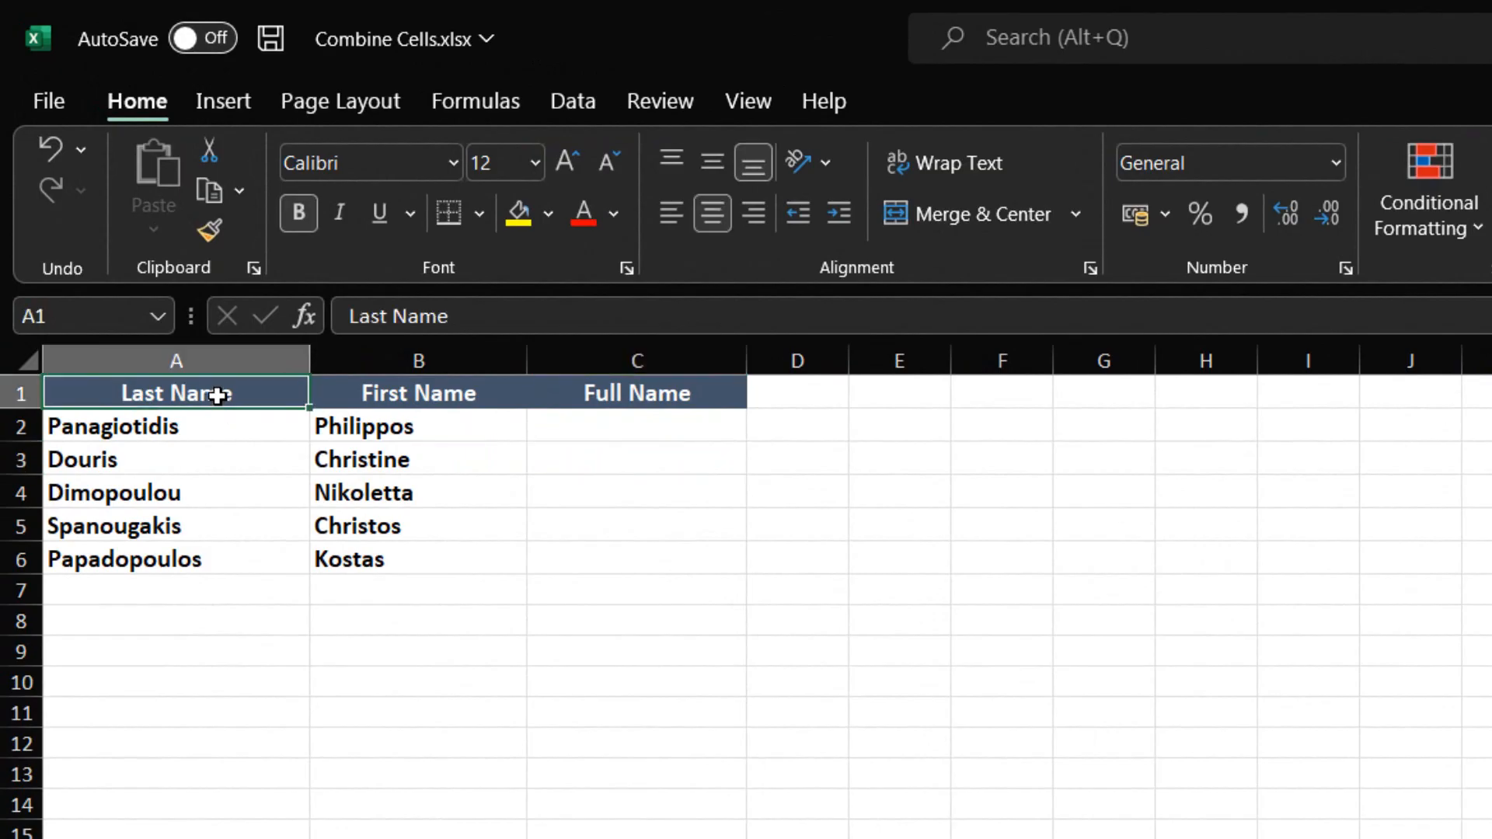
left_click_drag(218, 397, 174, 559)
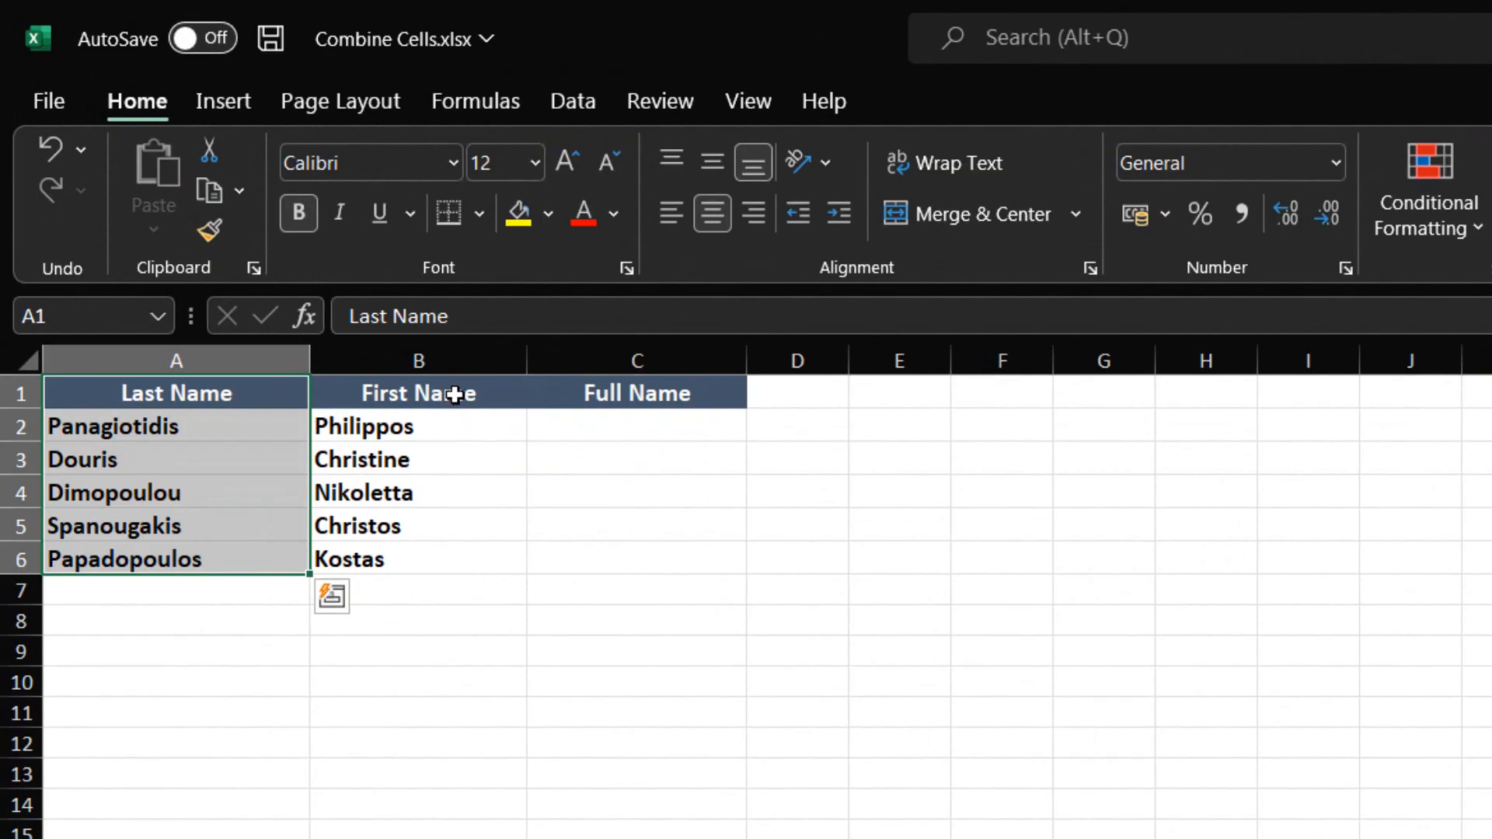
left_click_drag(464, 389, 430, 521)
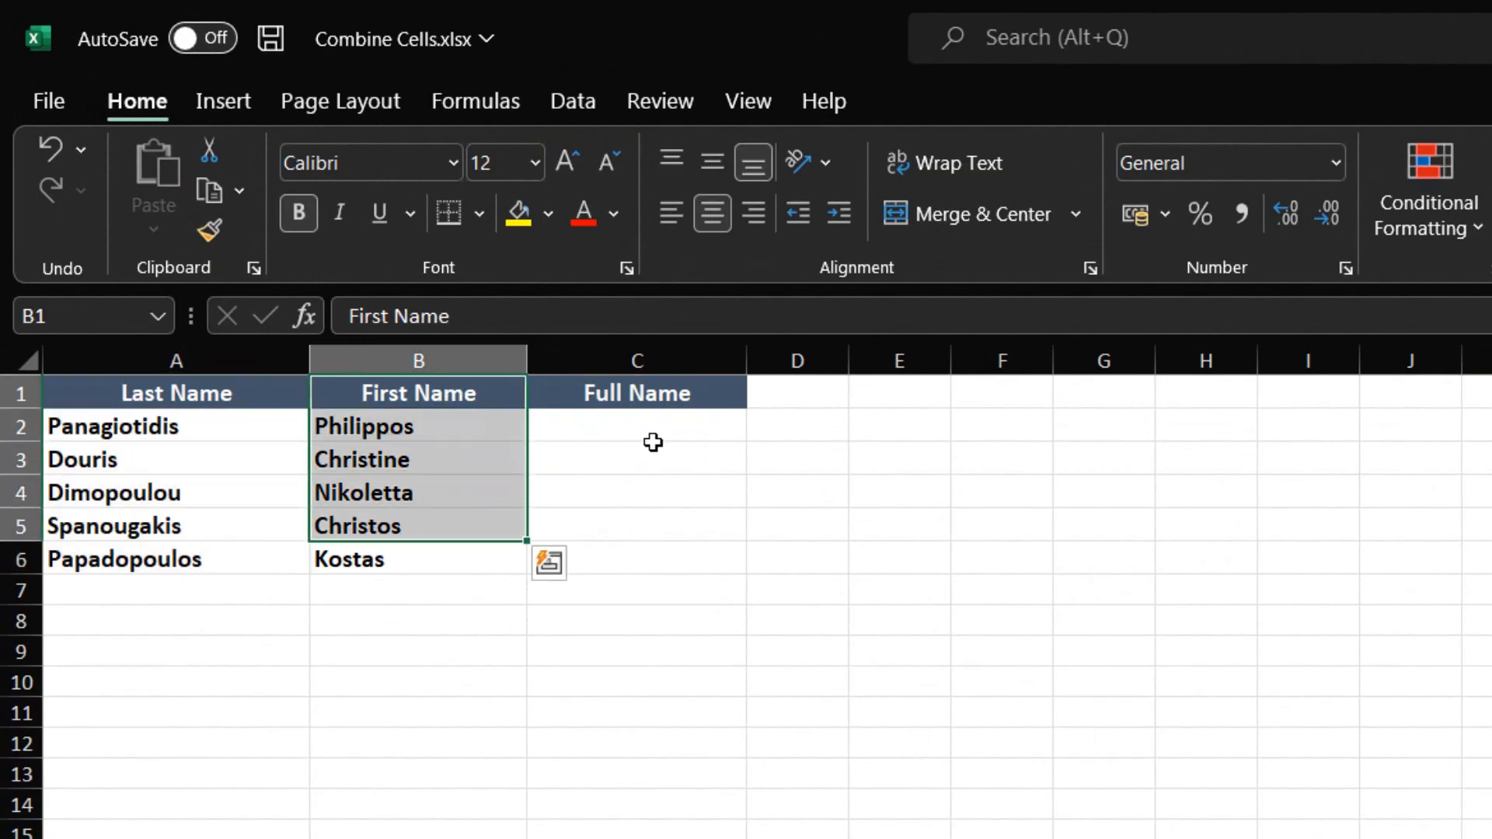
left_click_drag(673, 394, 621, 560)
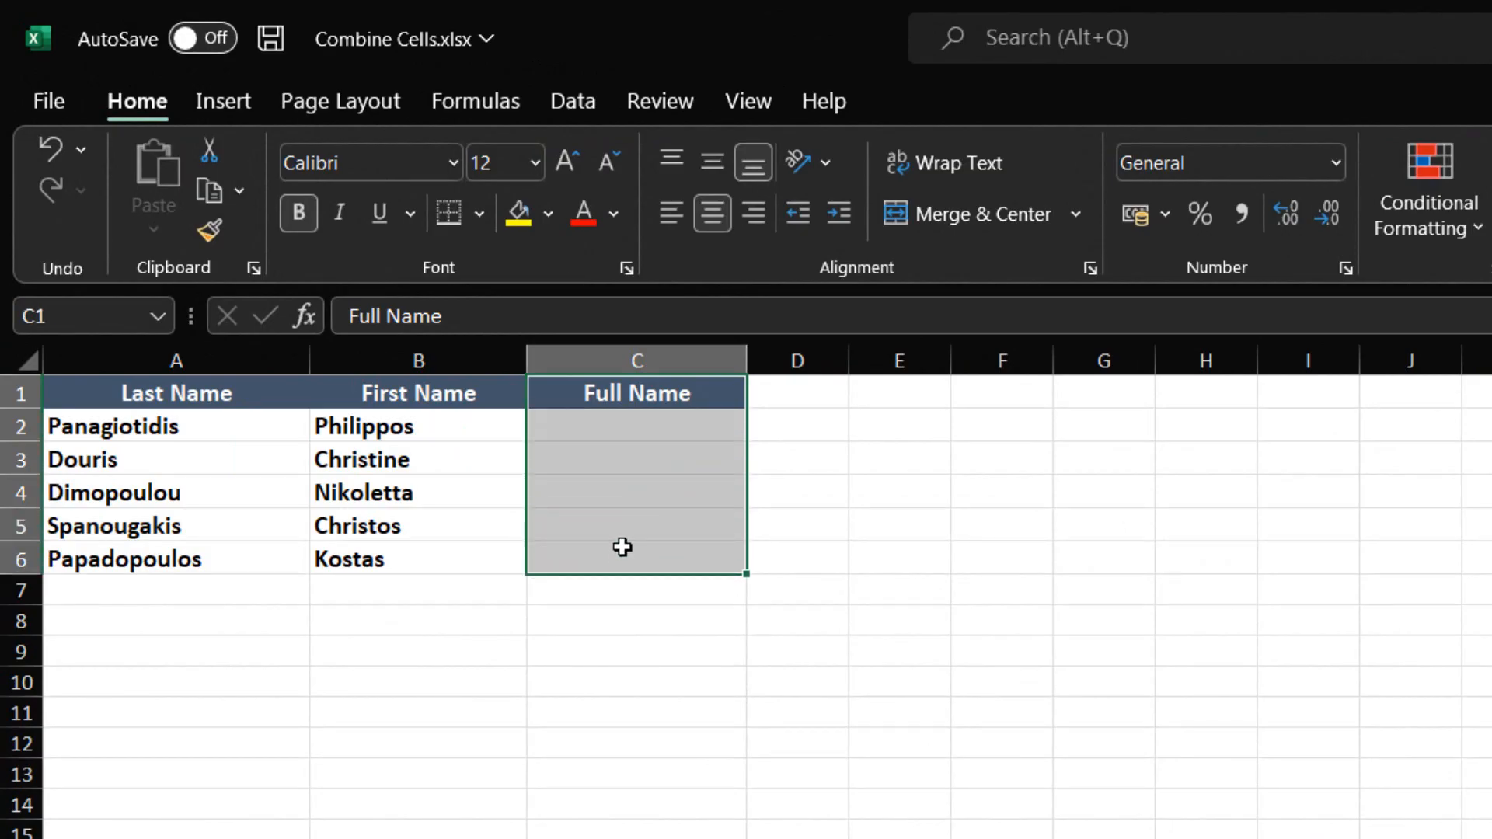
Step: Enter the formula =A2&" "&B2 in cell C2 to join the last and first name with a space
left_click(672, 417)
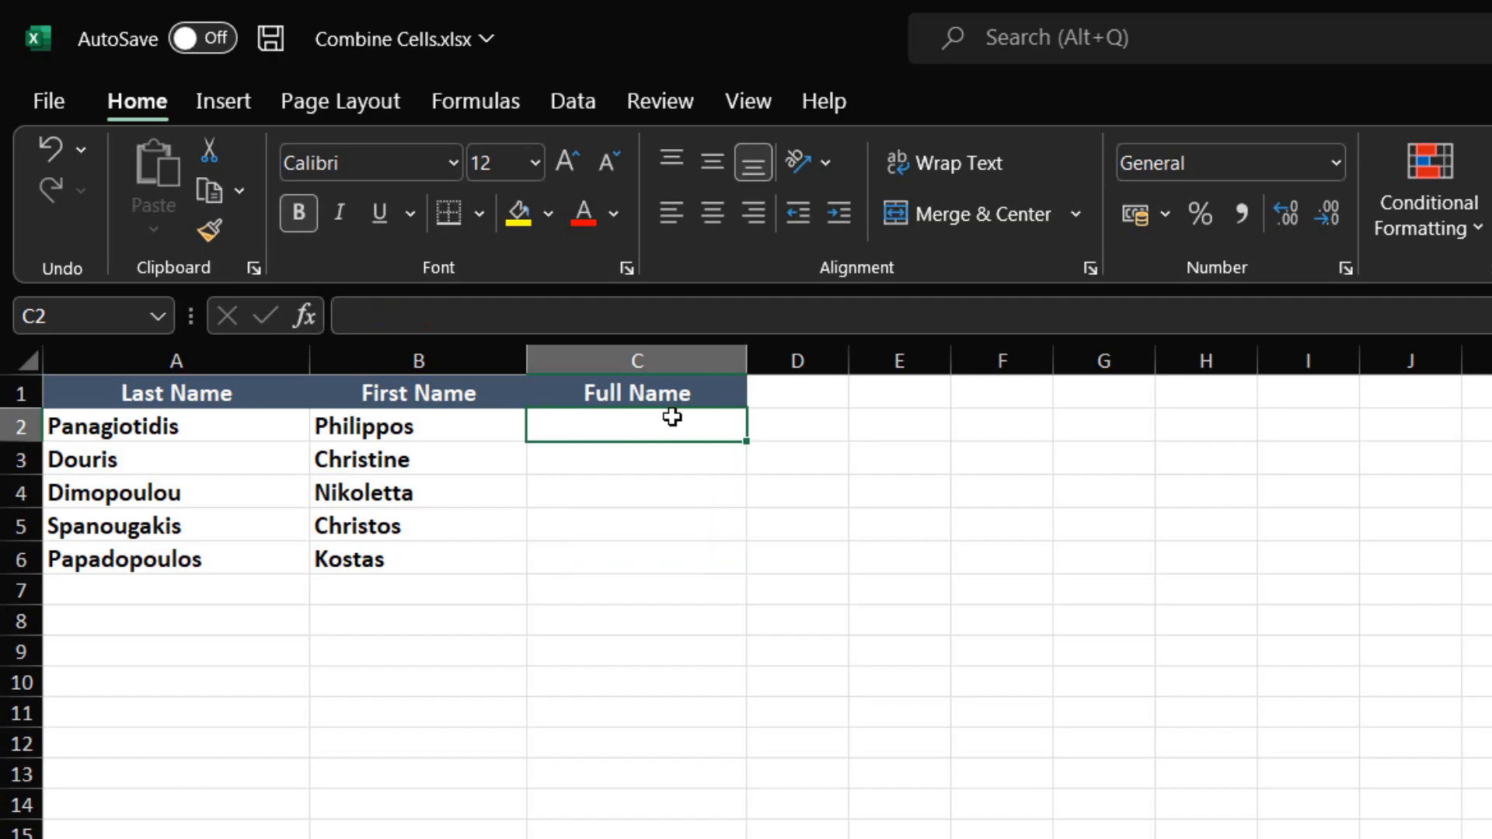
type("=")
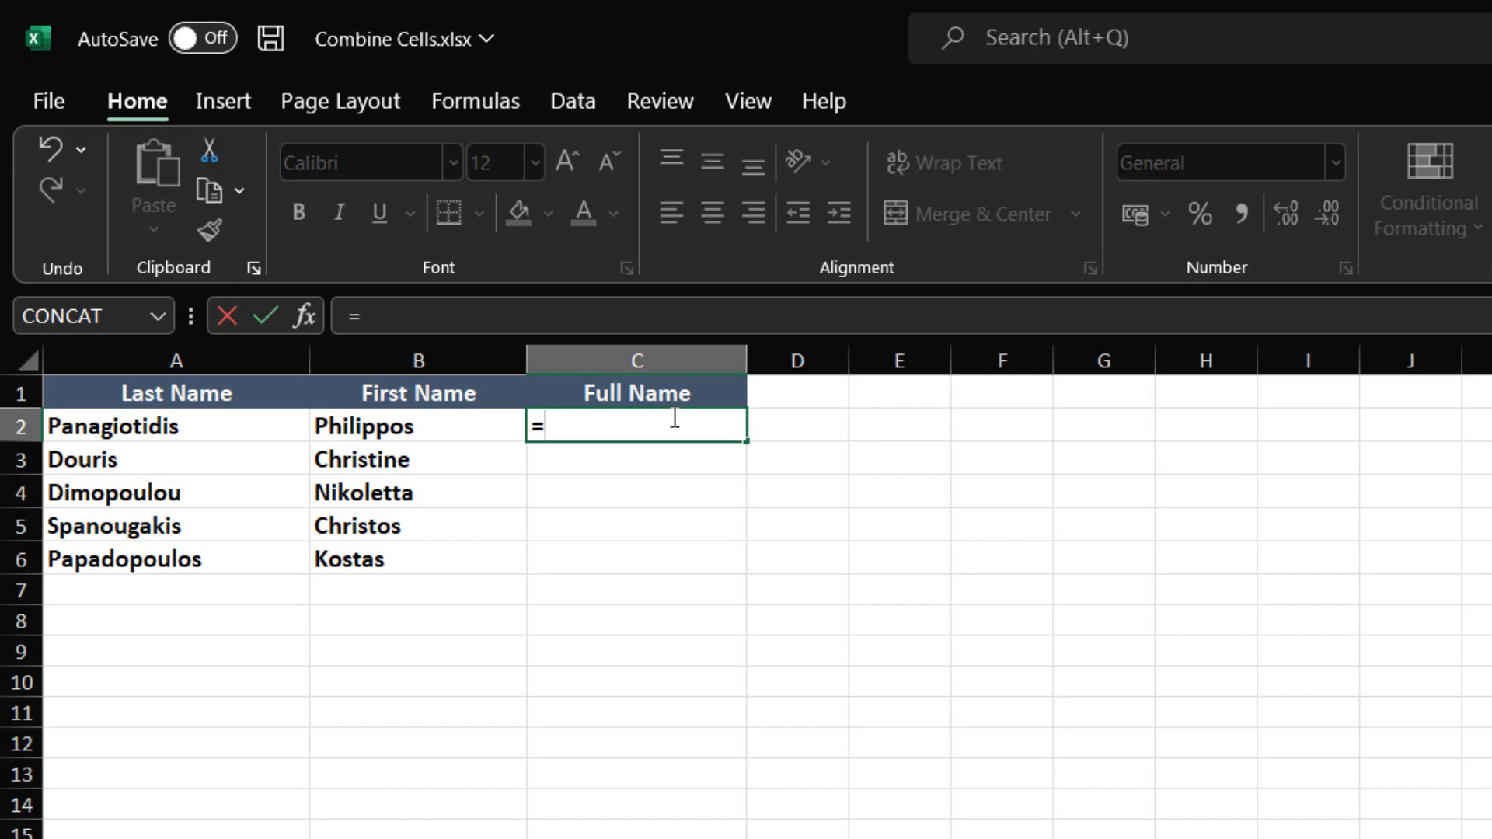
left_click(157, 424)
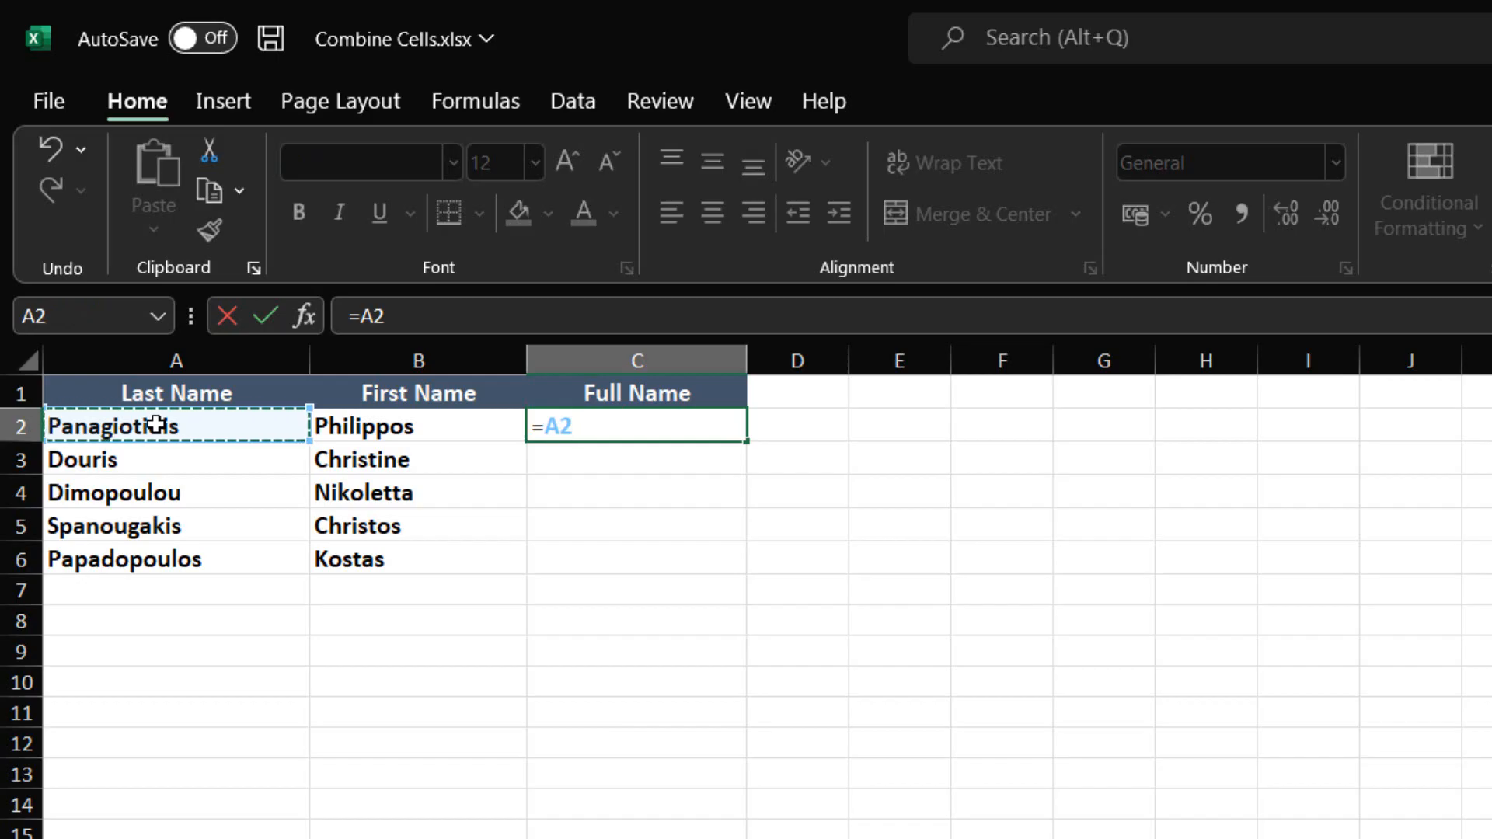
type("&")
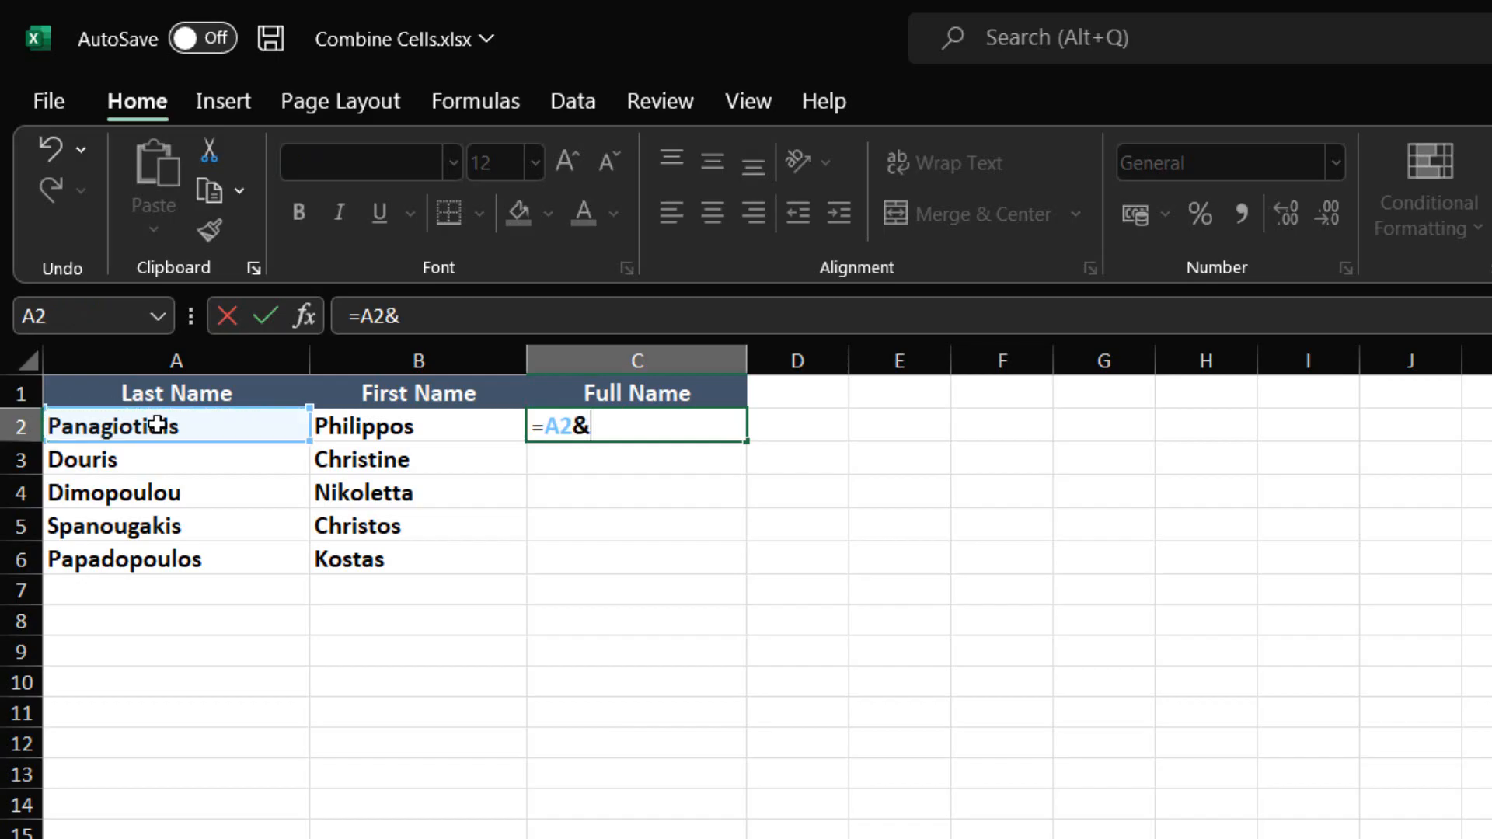
type("\" \"")
type("&")
left_click(400, 425)
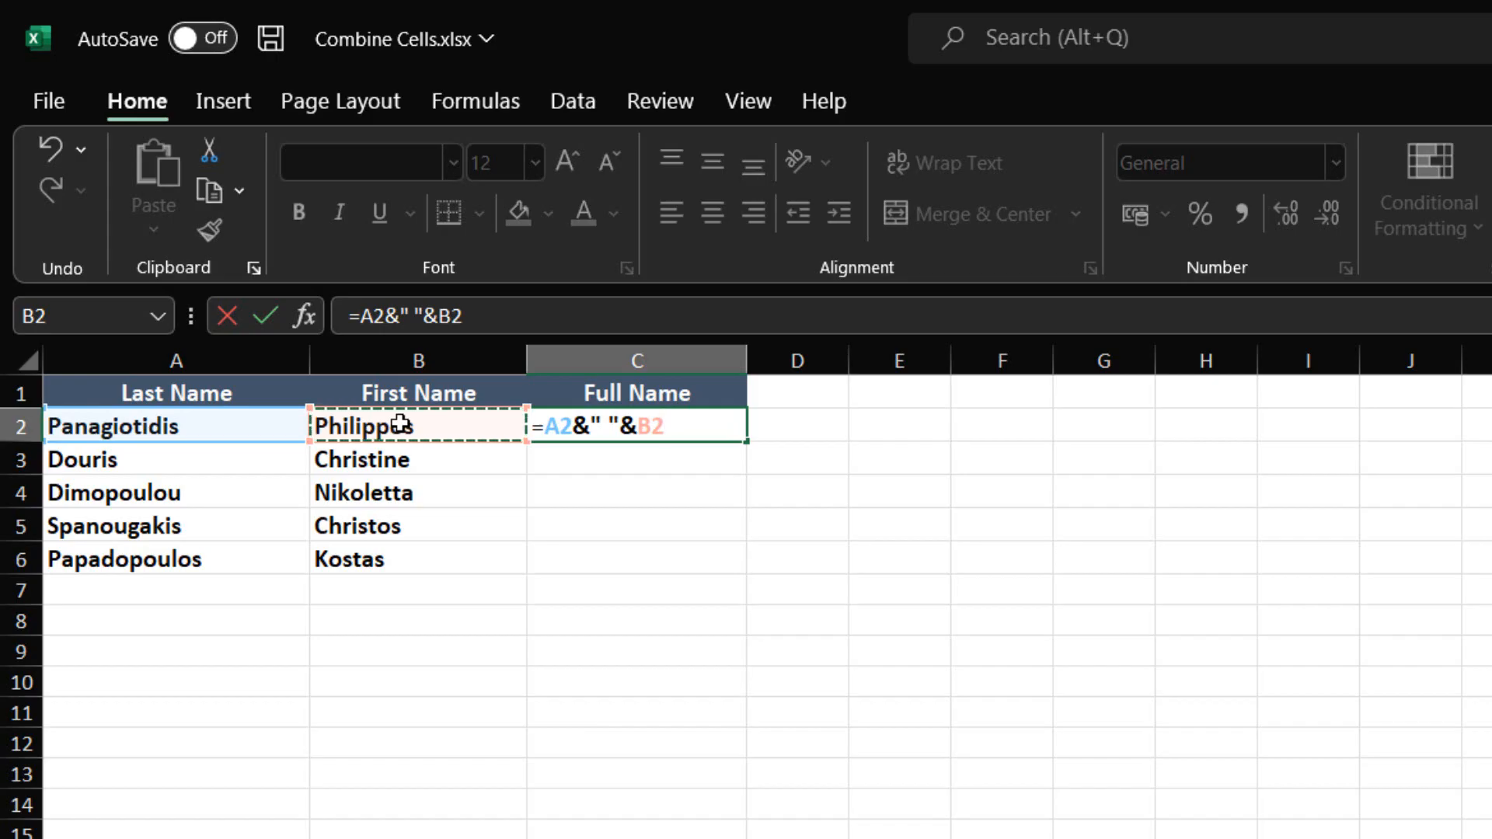
key("Return")
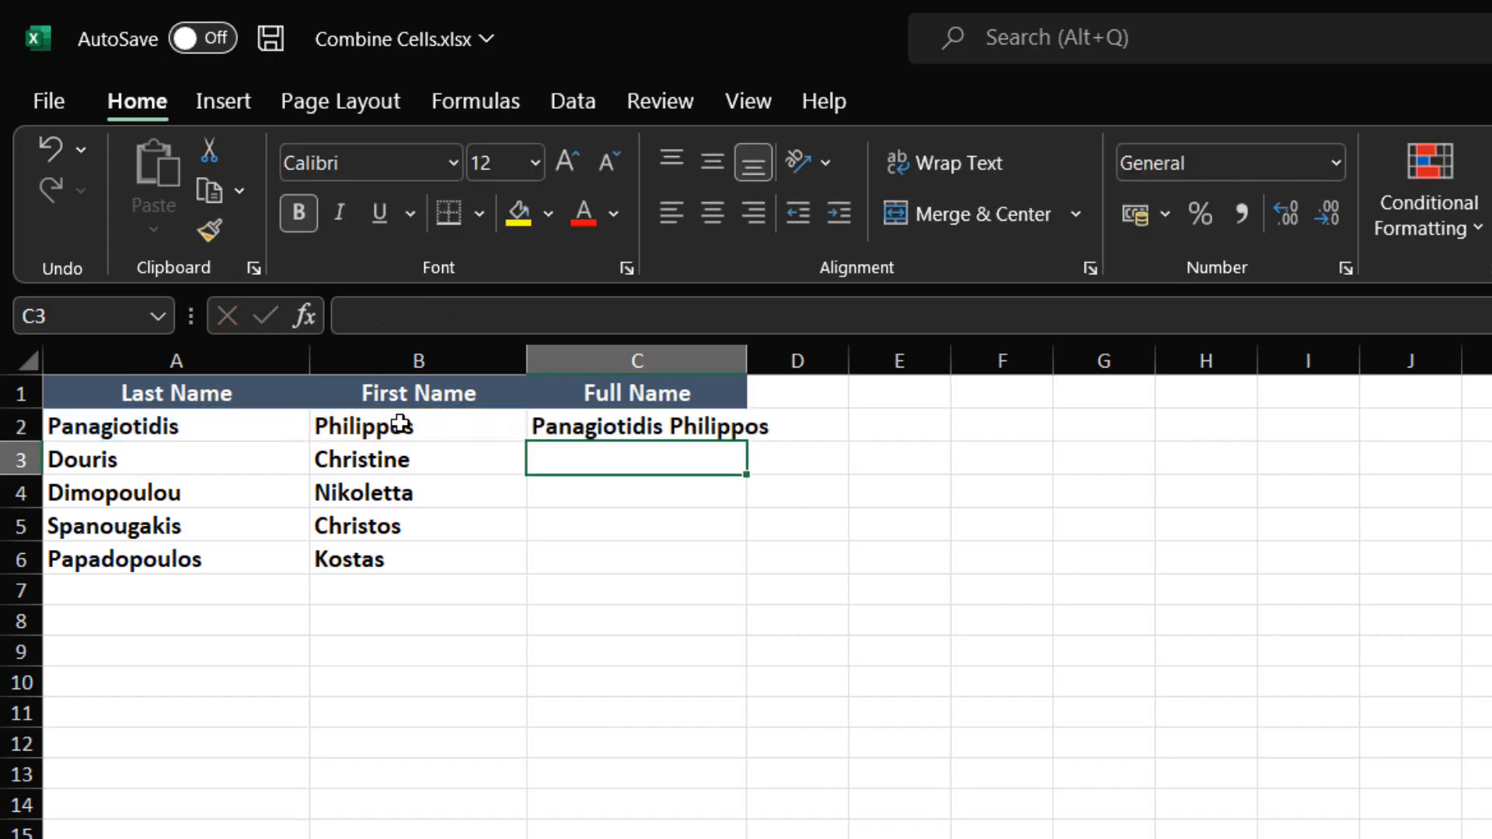
Step: Autofit the Full Name column to its contents and fill the C2 formula down to C3
double_click(747, 359)
left_click(701, 424)
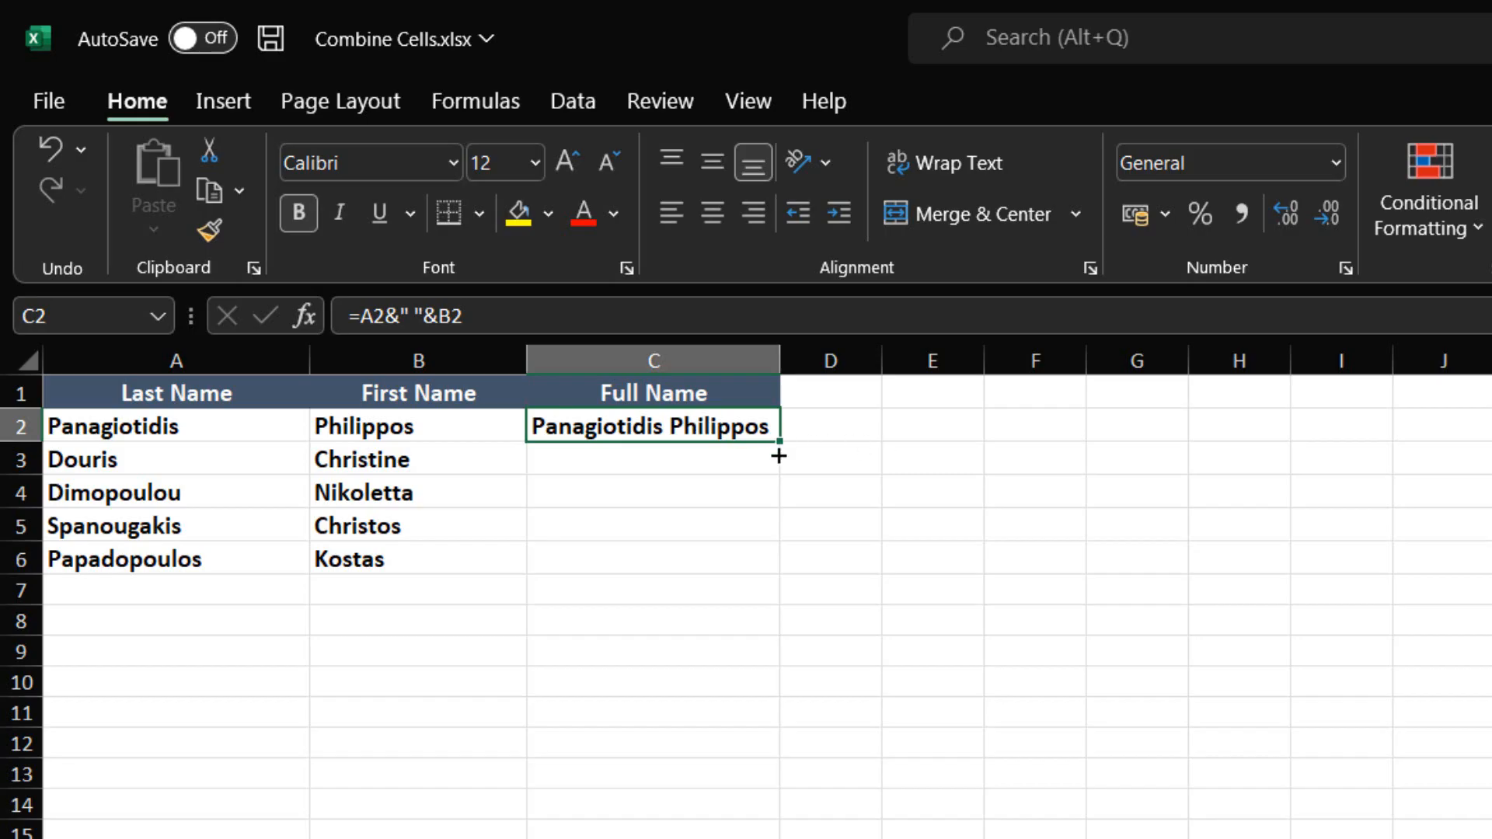
left_click_drag(779, 457, 776, 470)
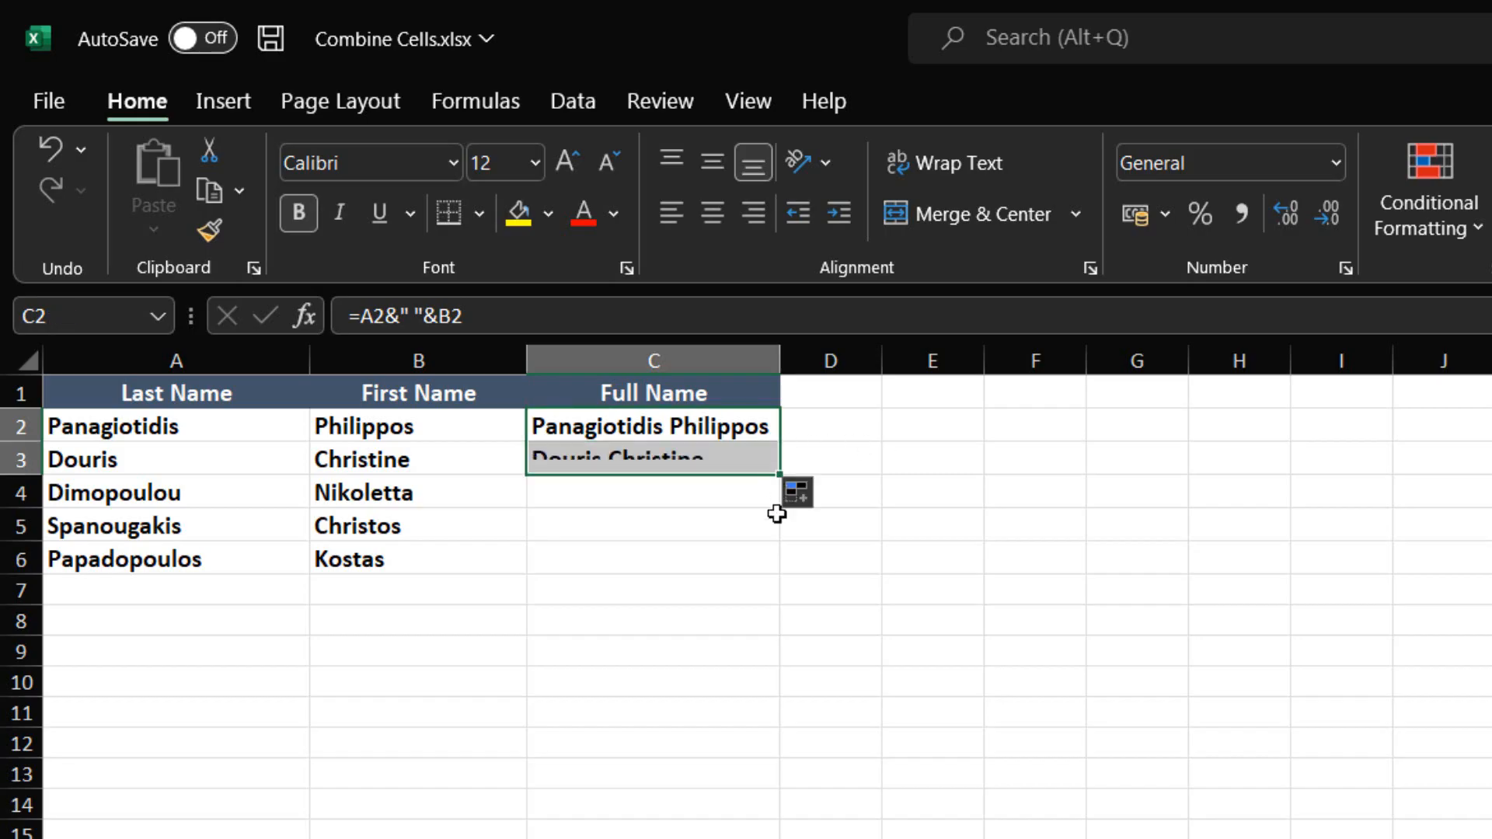
Step: Insert the CONCAT text function in cell C4 and extend its argument fields to Text5
left_click(683, 494)
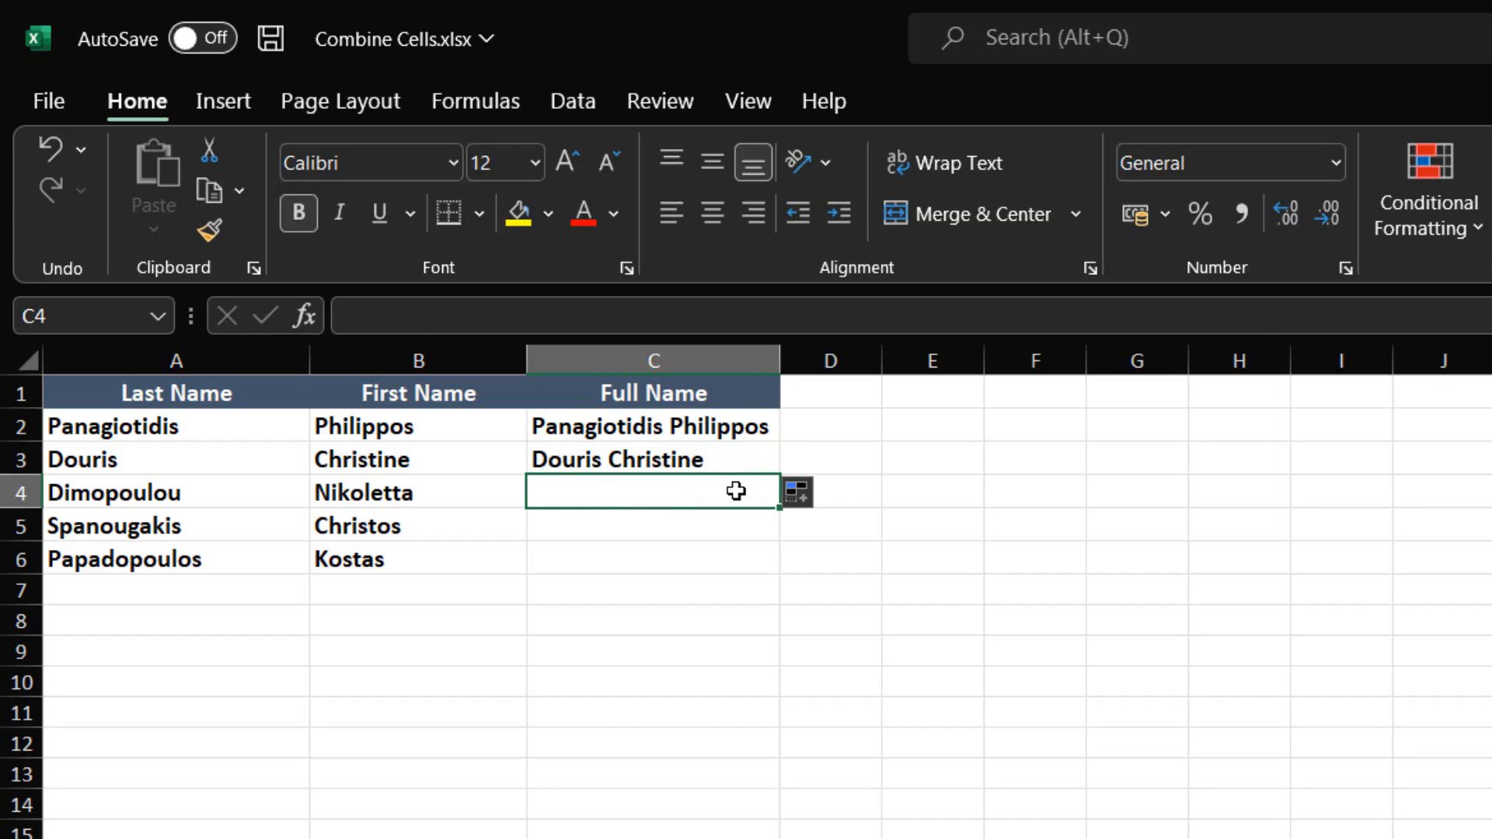
left_click(509, 98)
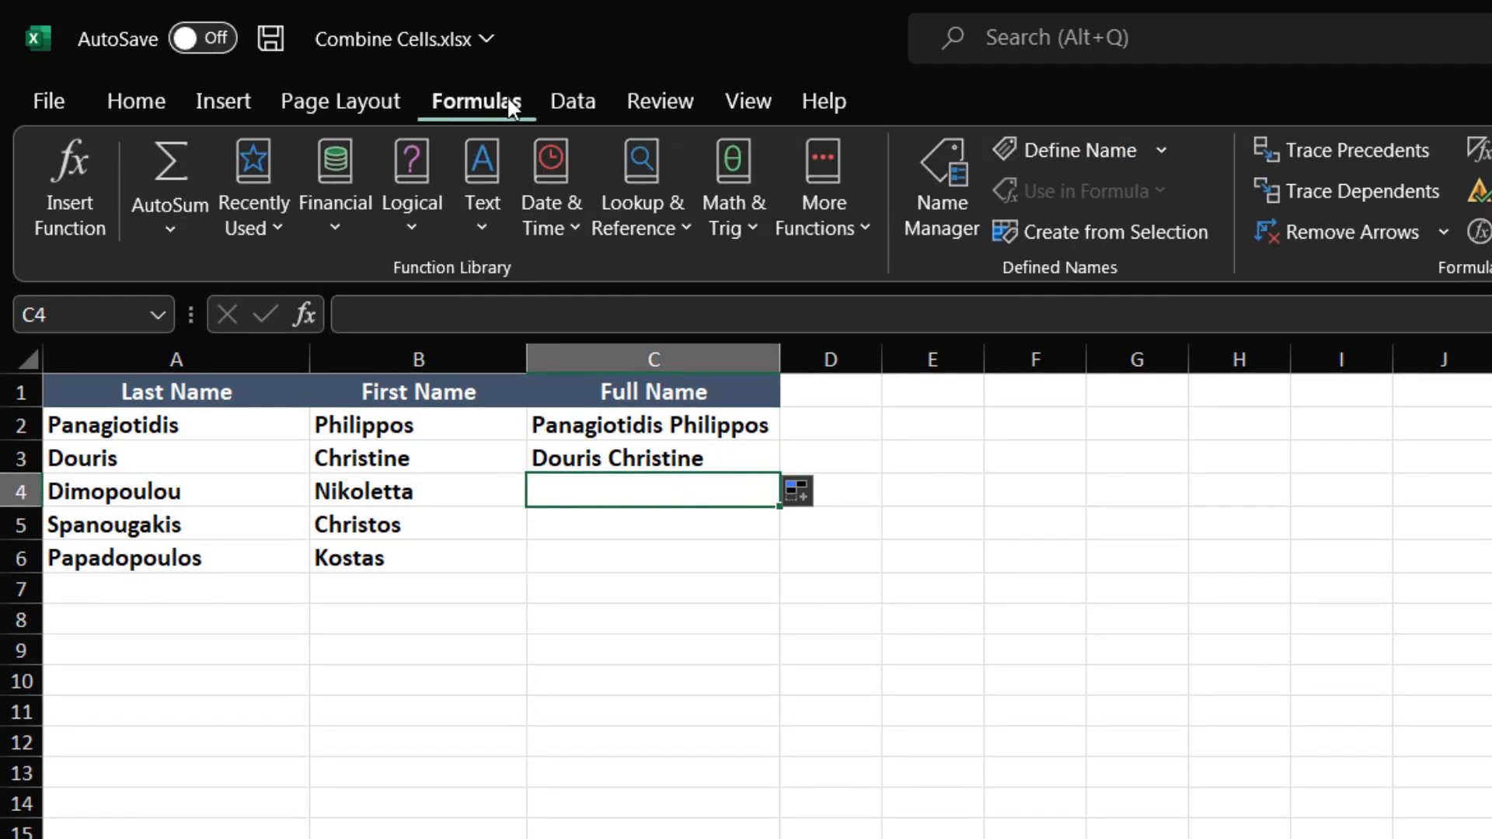
left_click(464, 230)
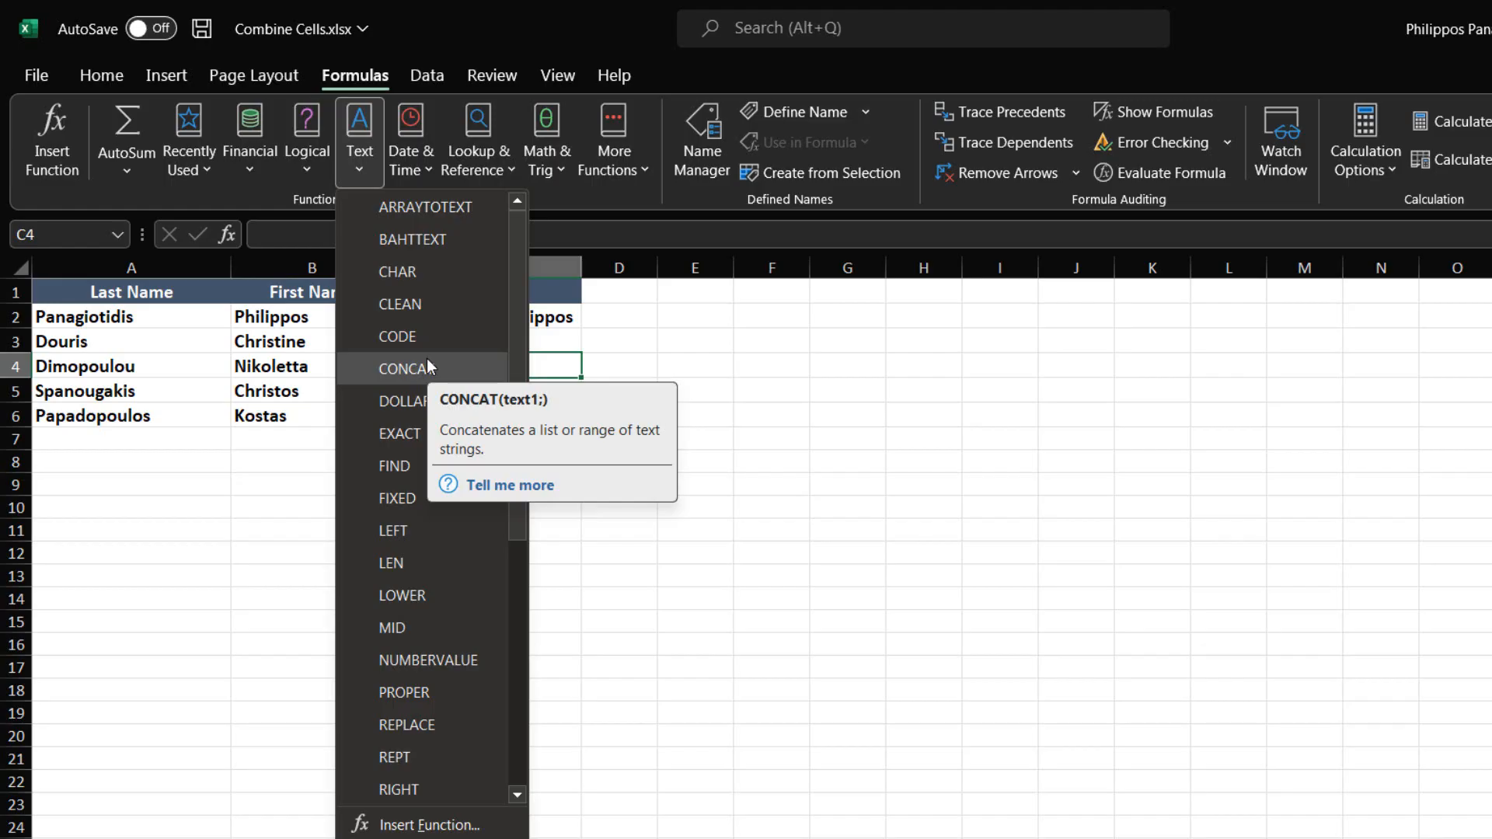
left_click(426, 371)
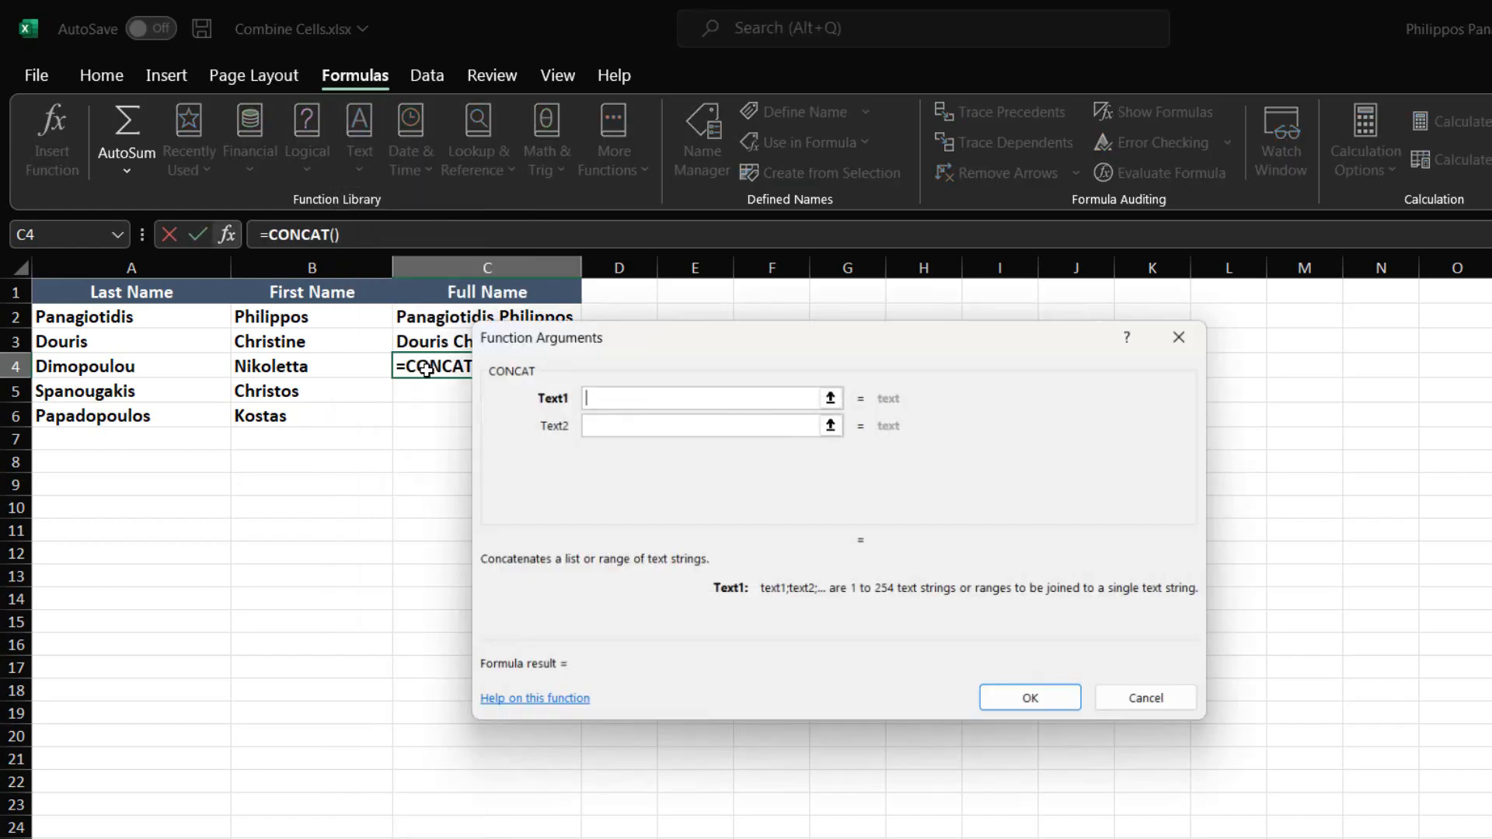
left_click_drag(632, 346, 771, 324)
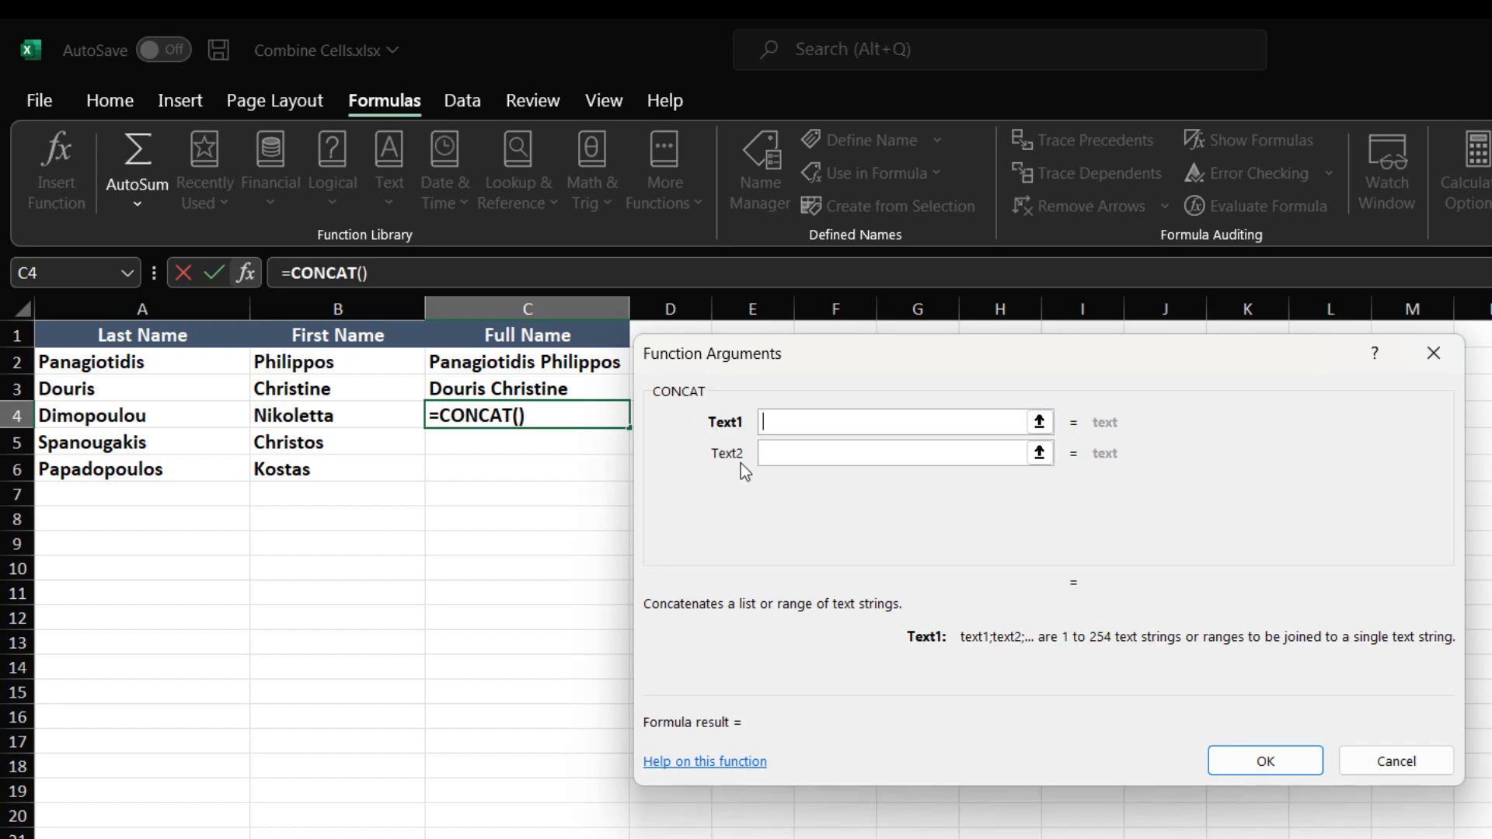
left_click(780, 463)
left_click(777, 483)
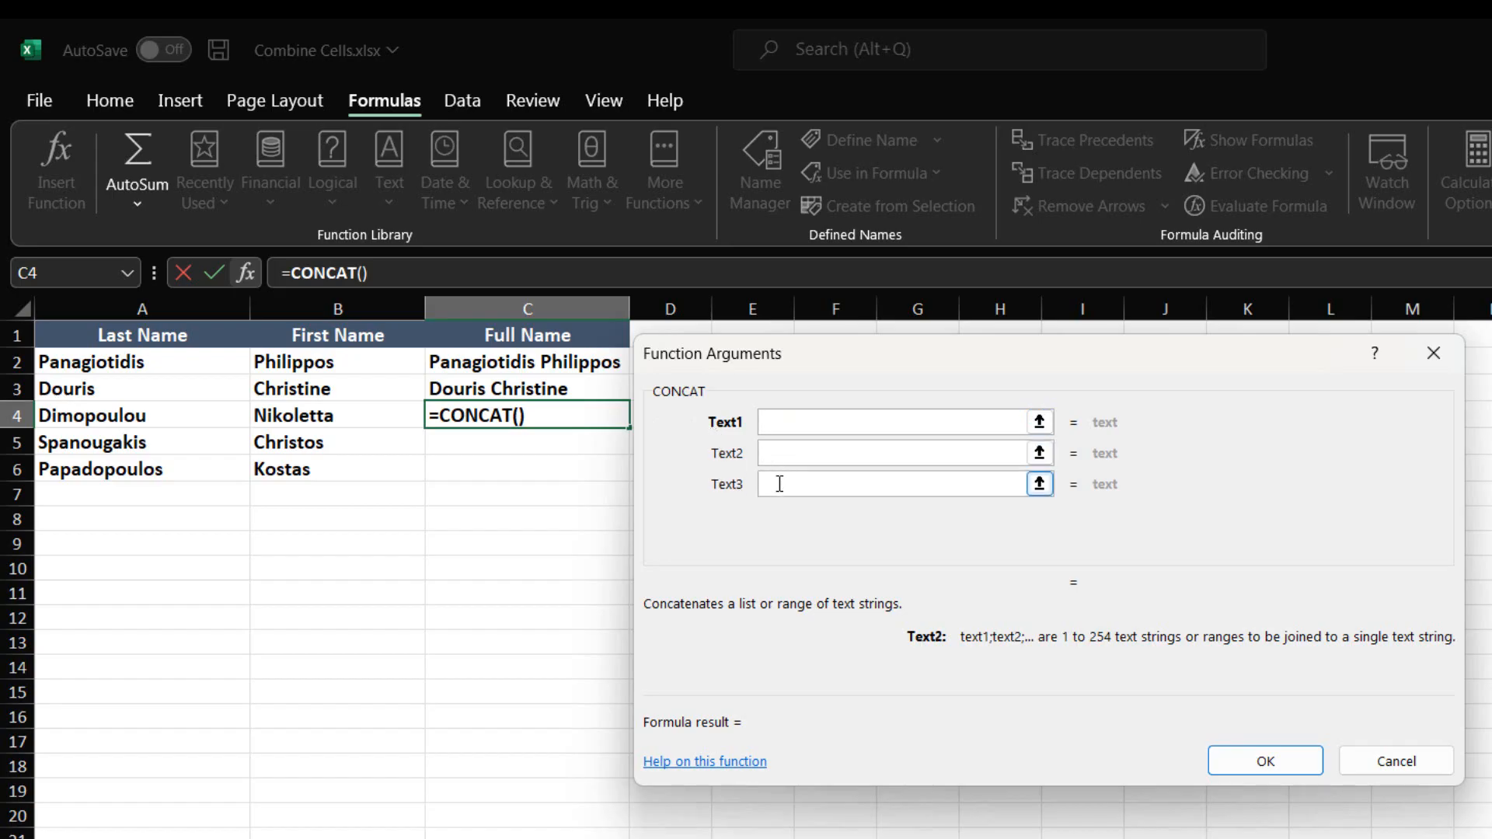
left_click(778, 507)
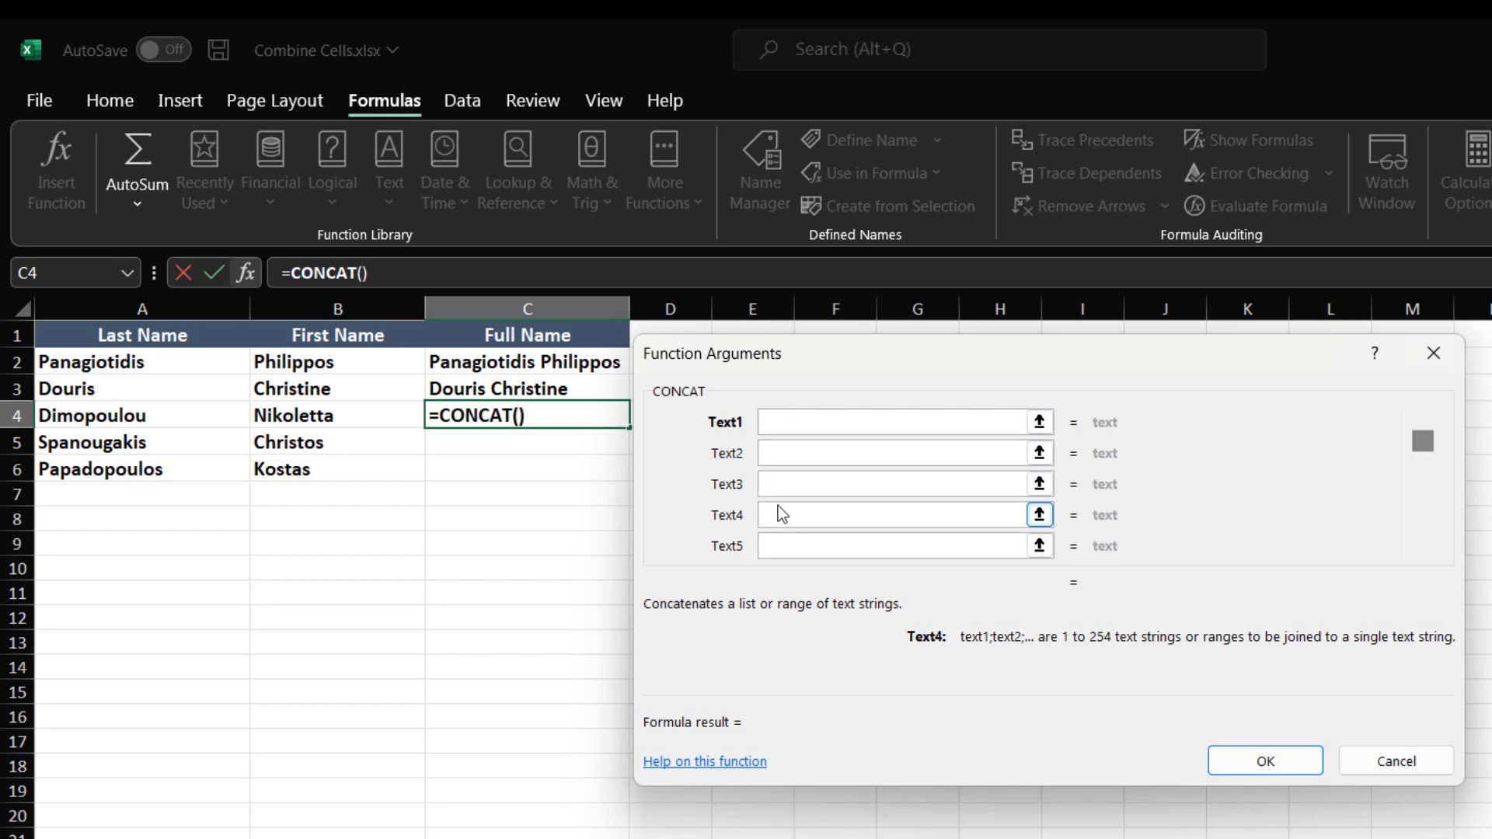
Step: Set CONCAT's Text1 argument to cell A4 and Text2 to a space in quotation marks
left_click(799, 422)
left_click(131, 420)
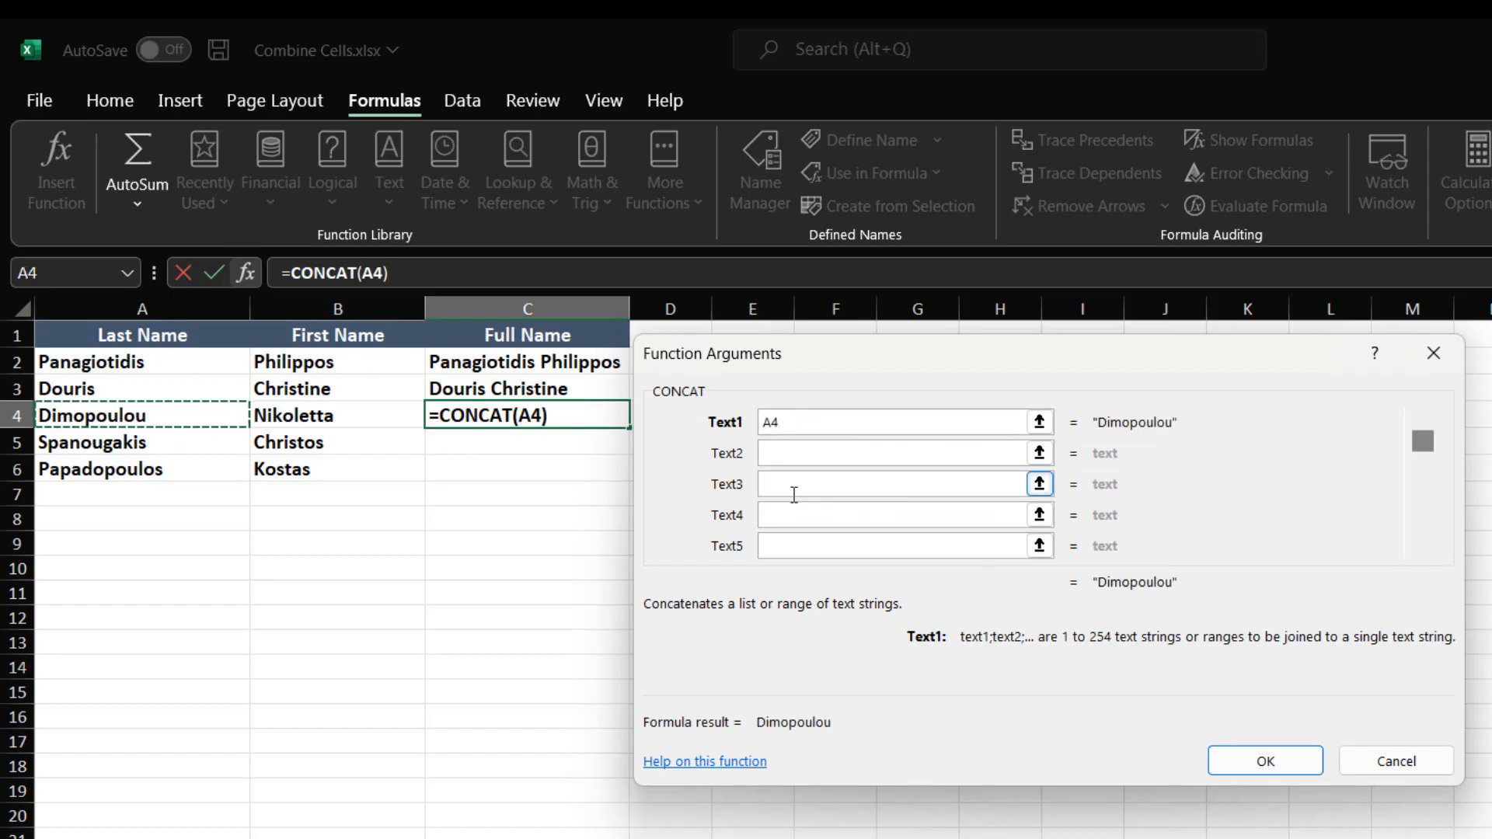
left_click(807, 458)
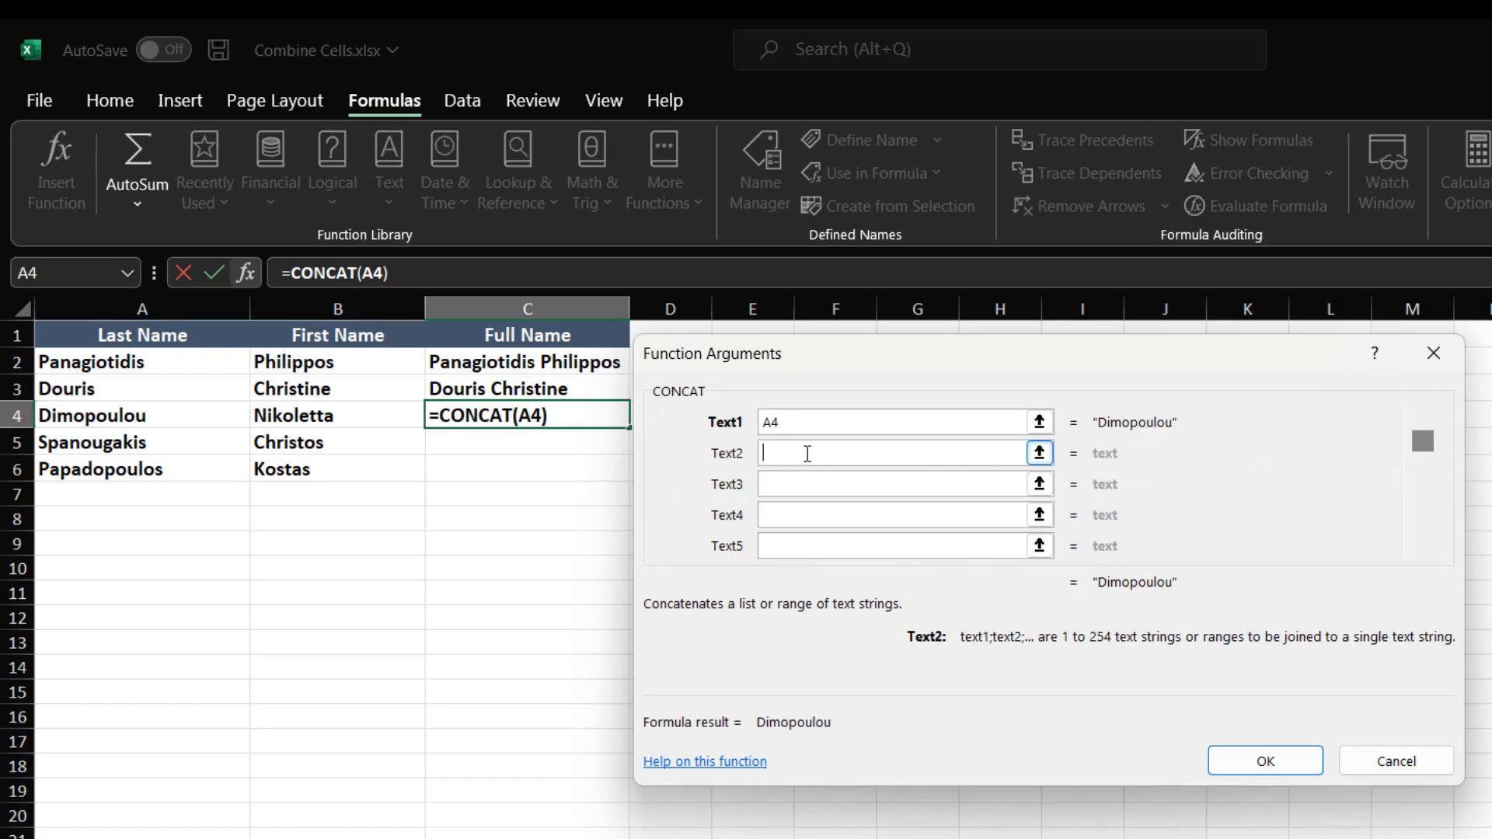
type("\"")
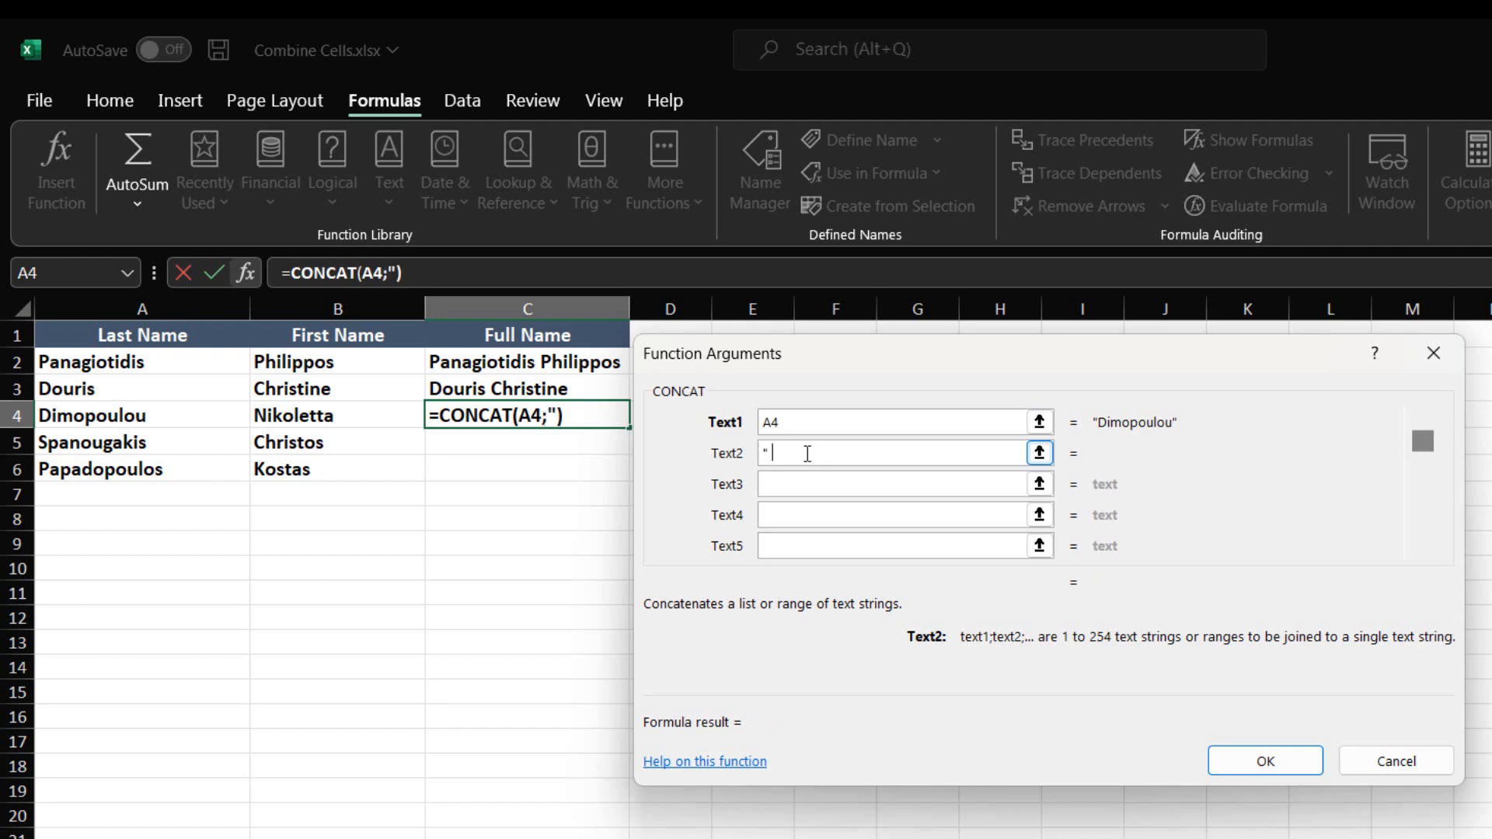
type(" \"")
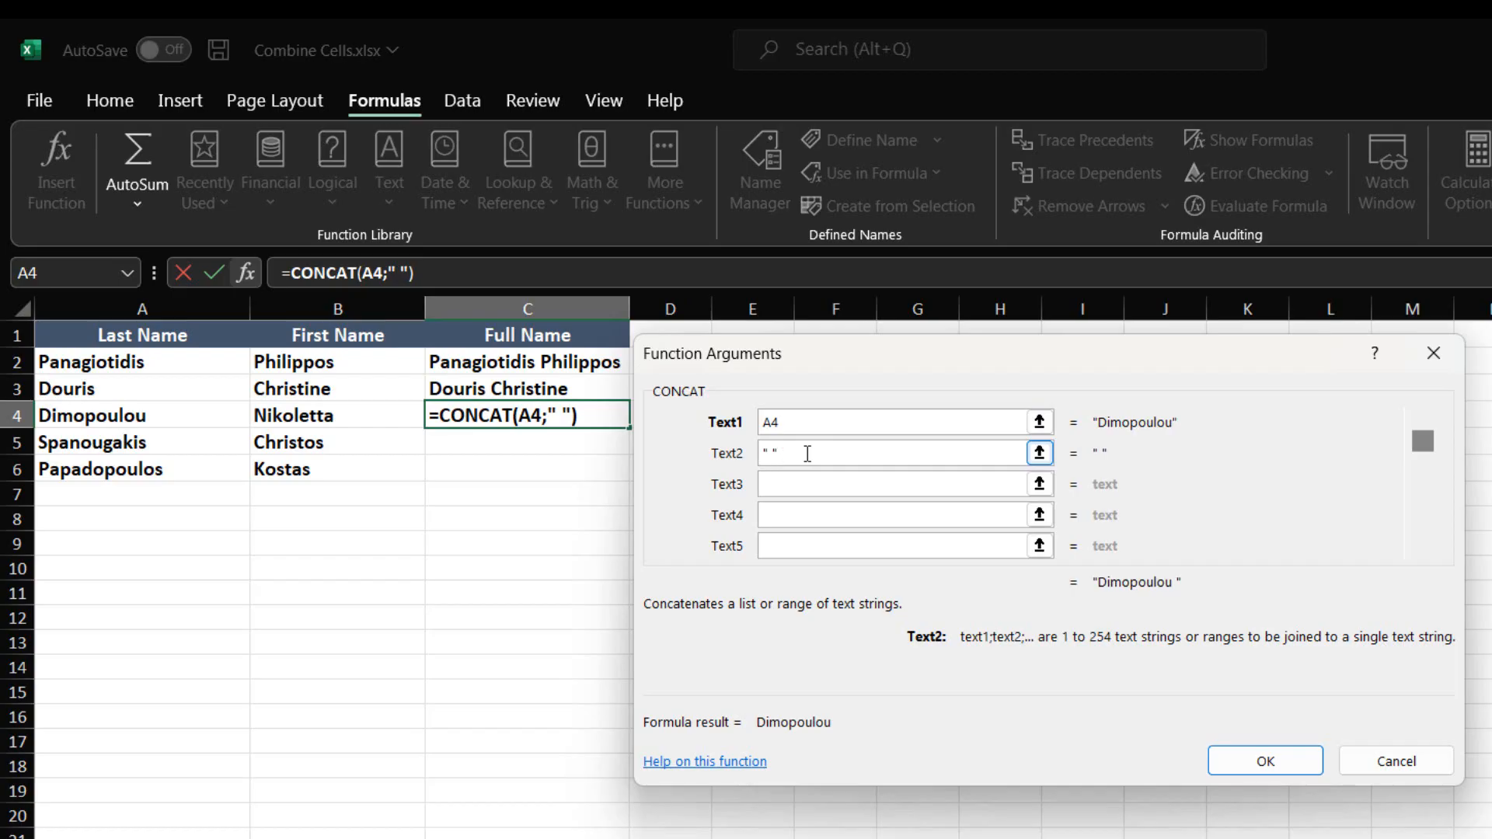
Step: Set Text3 to cell B4, accept the CONCAT formula and fill it down from C4 through C6
key("Tab")
left_click(317, 416)
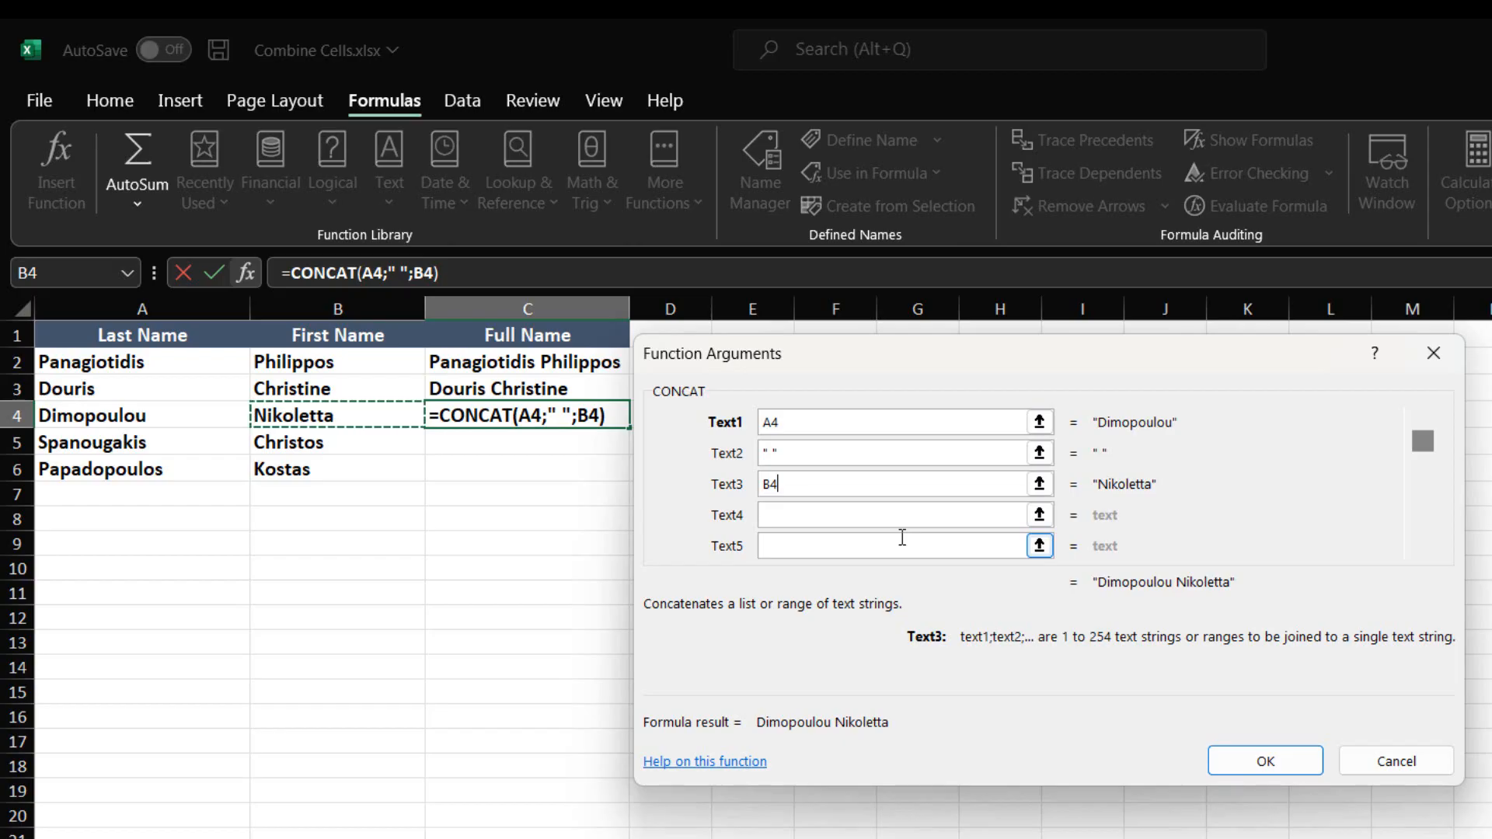
left_click(1290, 768)
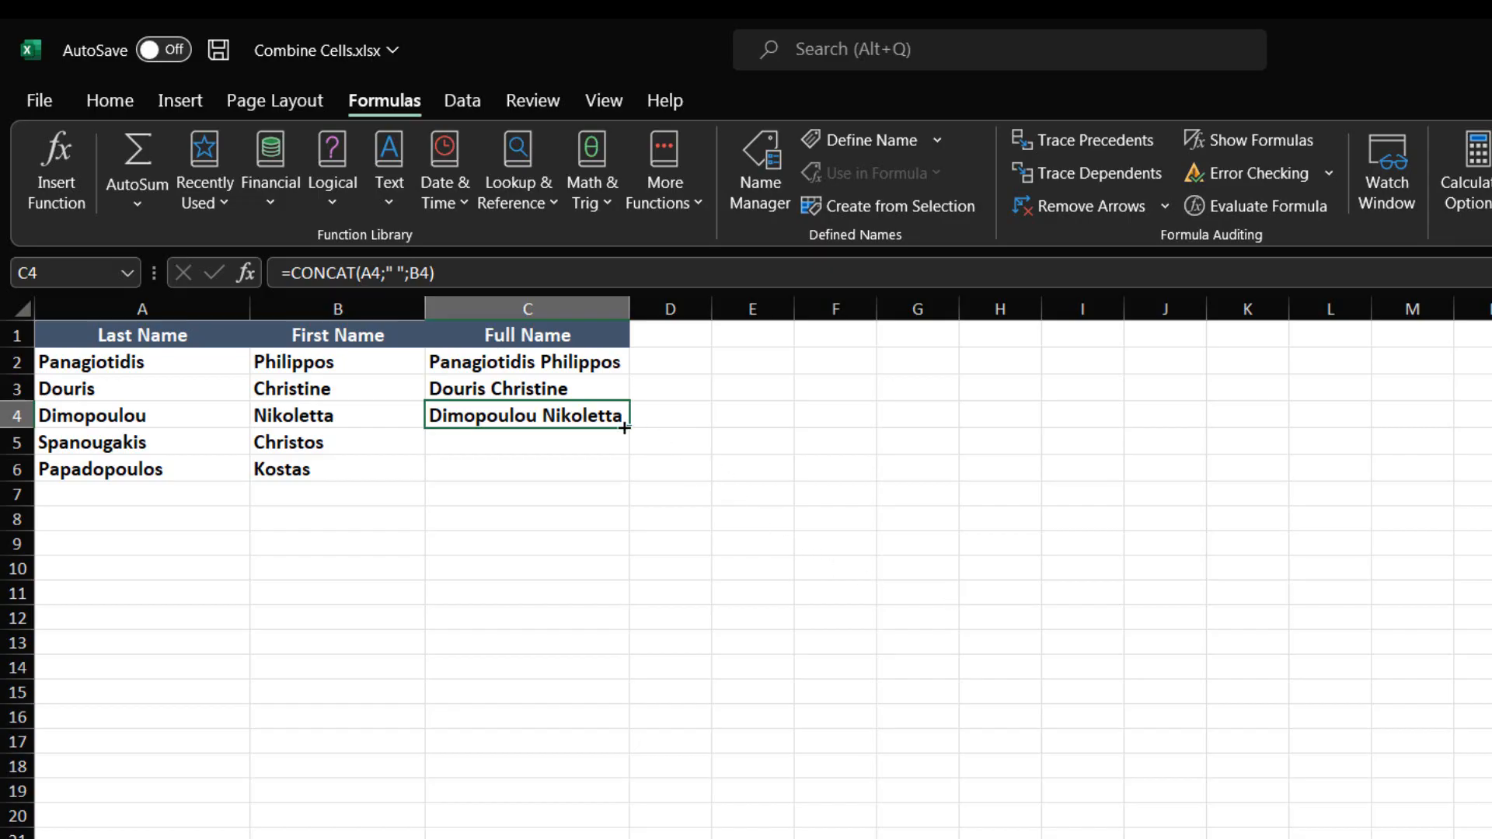
left_click_drag(625, 429, 622, 475)
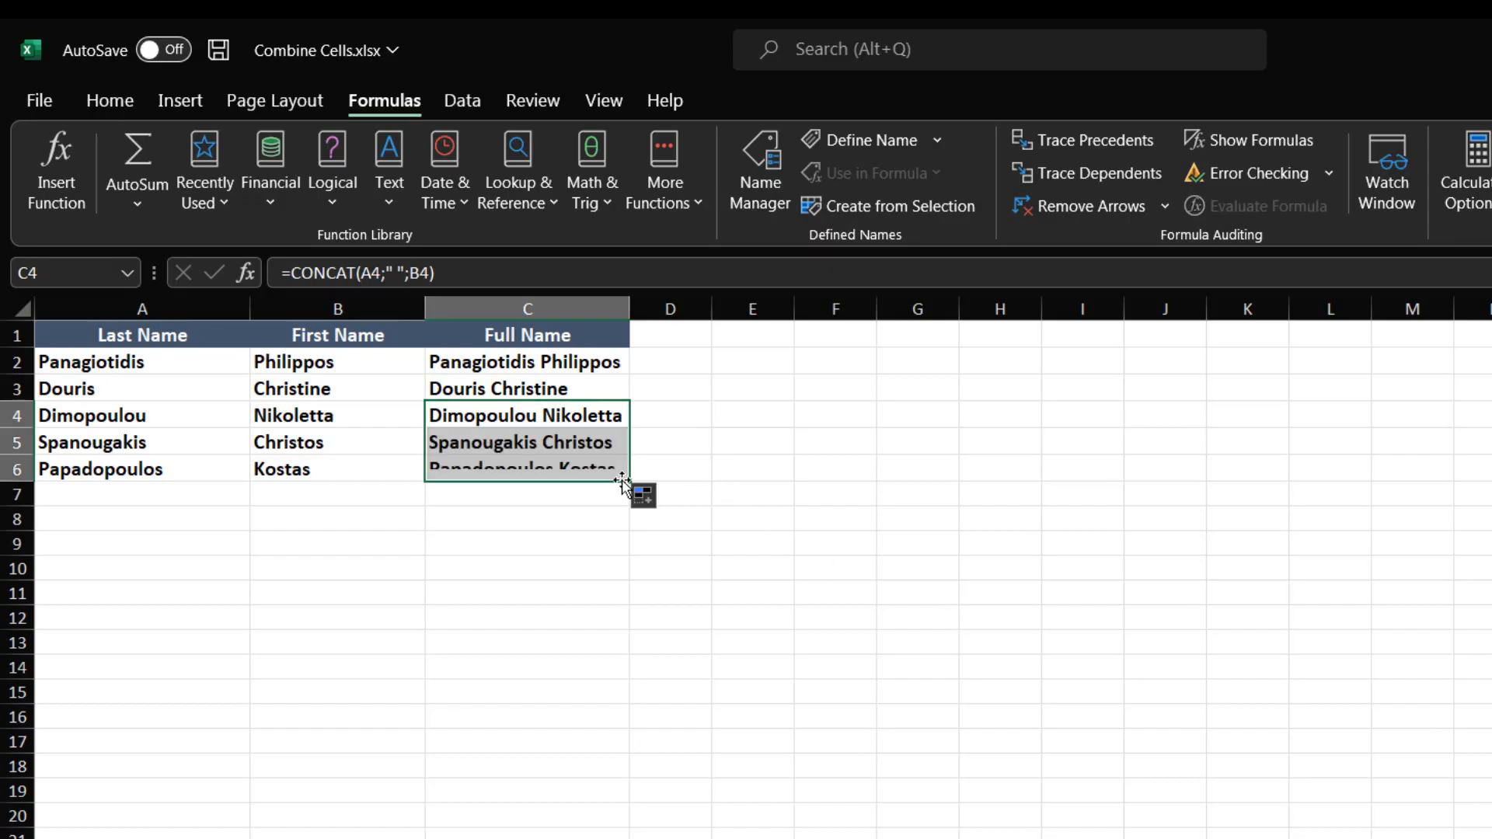